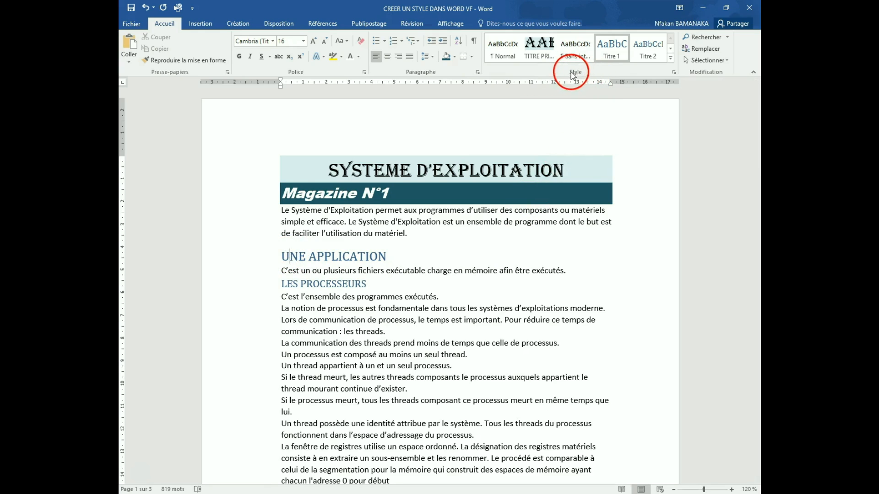
- Modify the Titre 1 style's font to Arial Black, size 18, in the standard light blue colour (Bleu clair)
{"action": "right_click", "coordinate": [614, 50]}
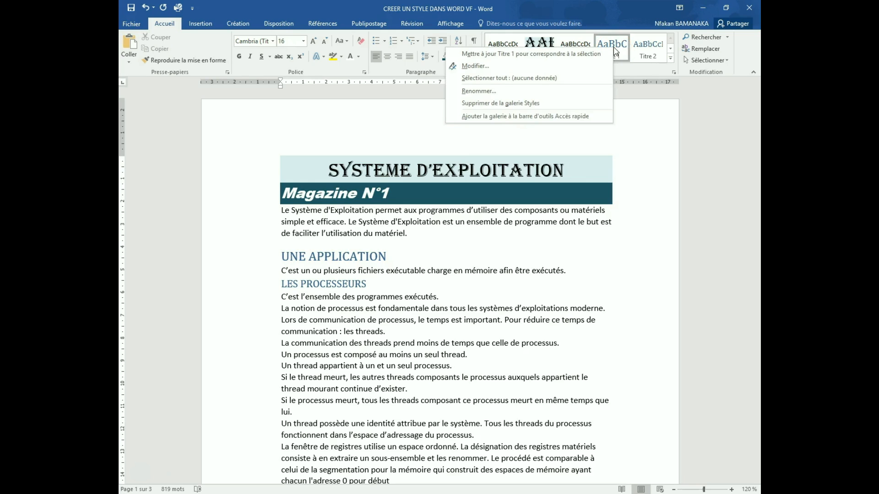
{"action": "left_click", "coordinate": [501, 64]}
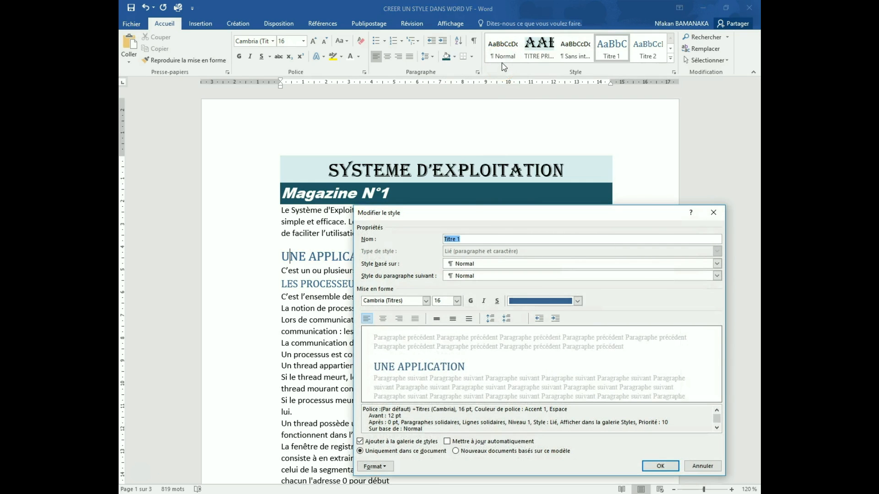
{"action": "left_click_drag", "start_coordinate": [501, 218], "coordinate": [463, 246]}
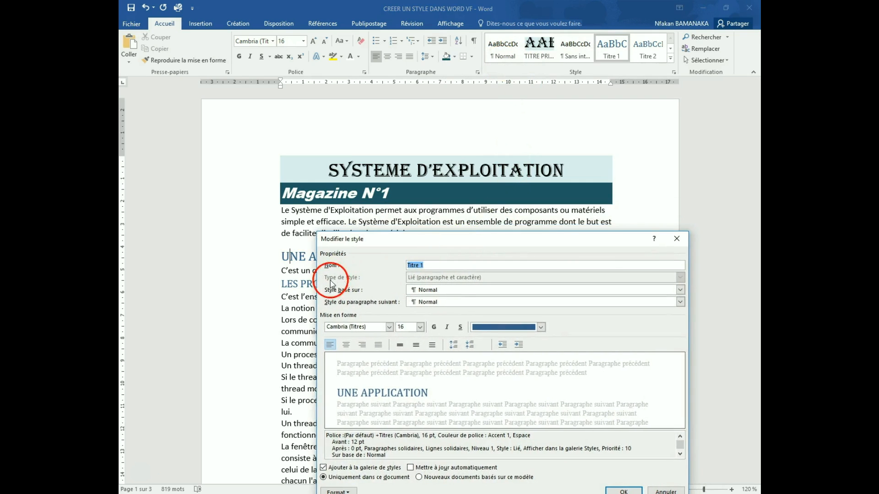
{"action": "left_click", "coordinate": [444, 265]}
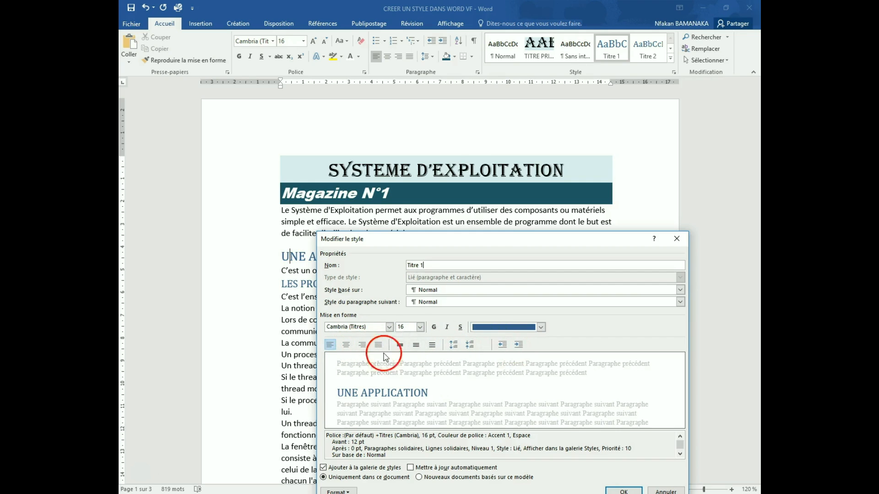
{"action": "left_click", "coordinate": [389, 327]}
{"action": "left_click", "coordinate": [385, 360]}
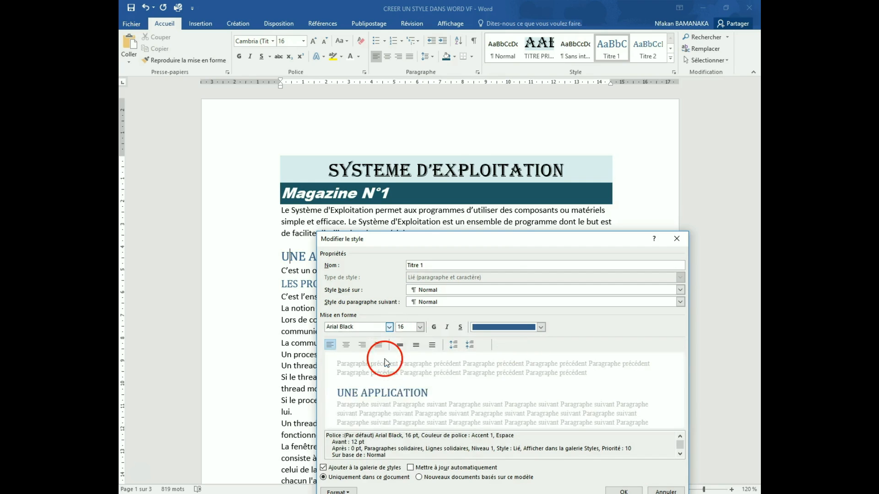
{"action": "left_click", "coordinate": [419, 327]}
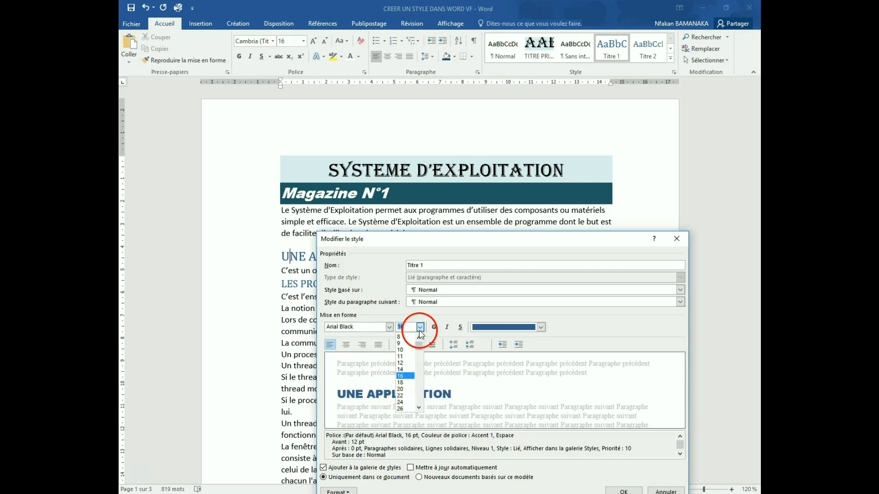
{"action": "left_click", "coordinate": [401, 382]}
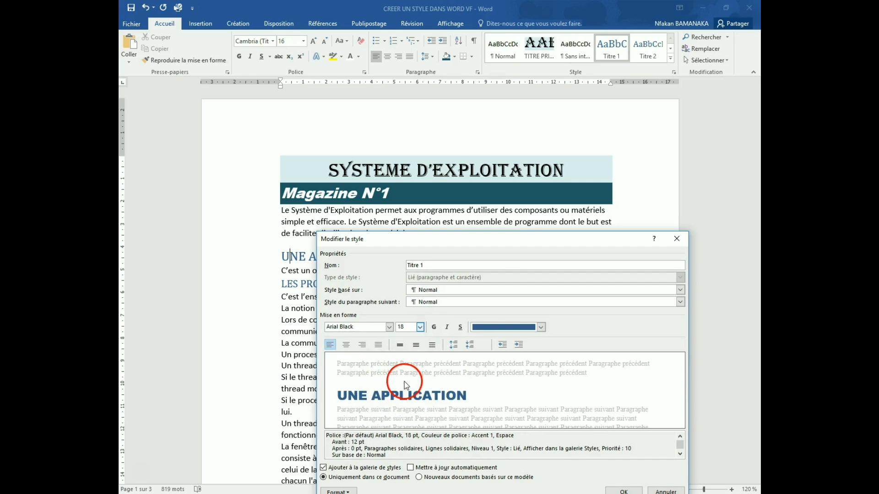
{"action": "left_click", "coordinate": [541, 328]}
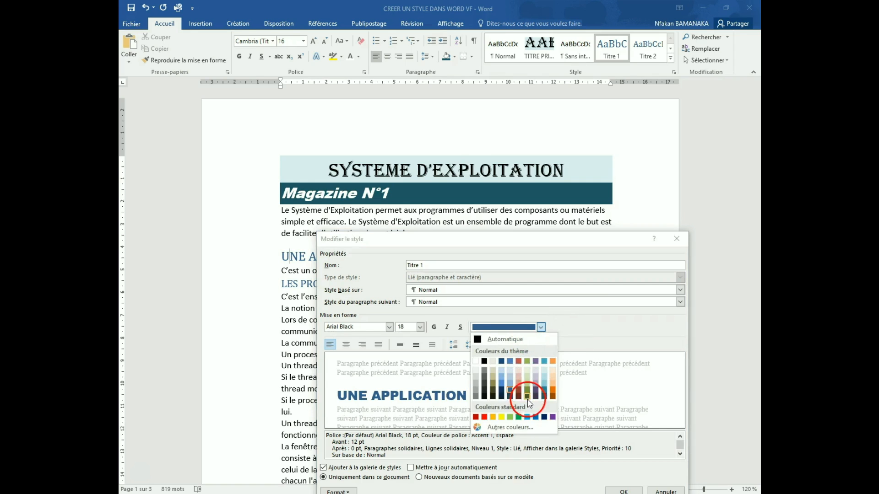
{"action": "left_click", "coordinate": [527, 417]}
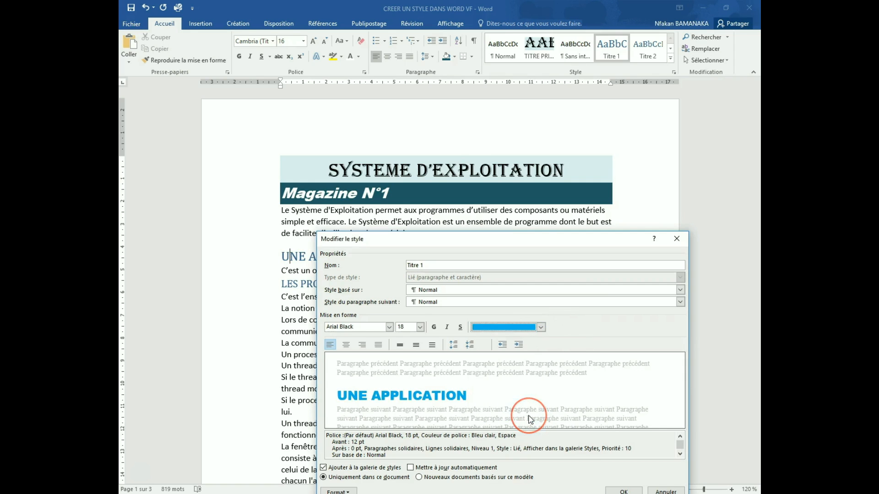
- Add a box border (Encadrement) and the lightest aqua theme fill to the Titre 1 style and save the style
{"action": "left_click_drag", "start_coordinate": [496, 235], "coordinate": [466, 158]}
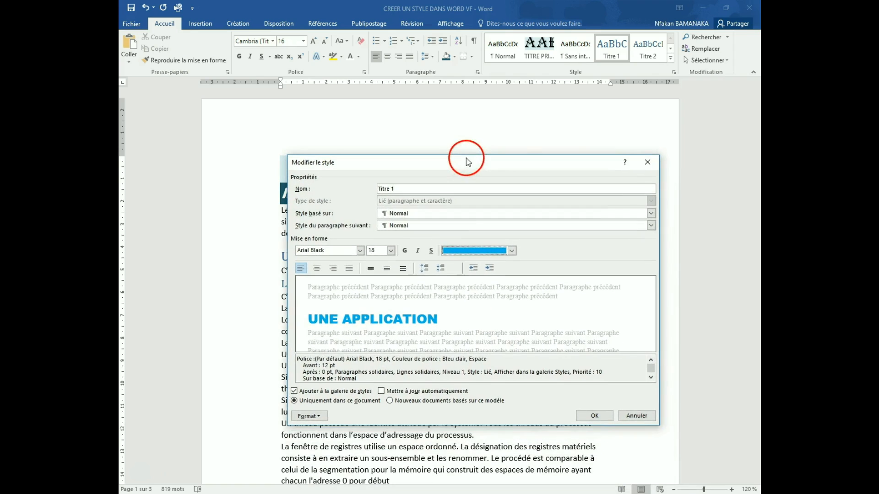
{"action": "left_click", "coordinate": [310, 415]}
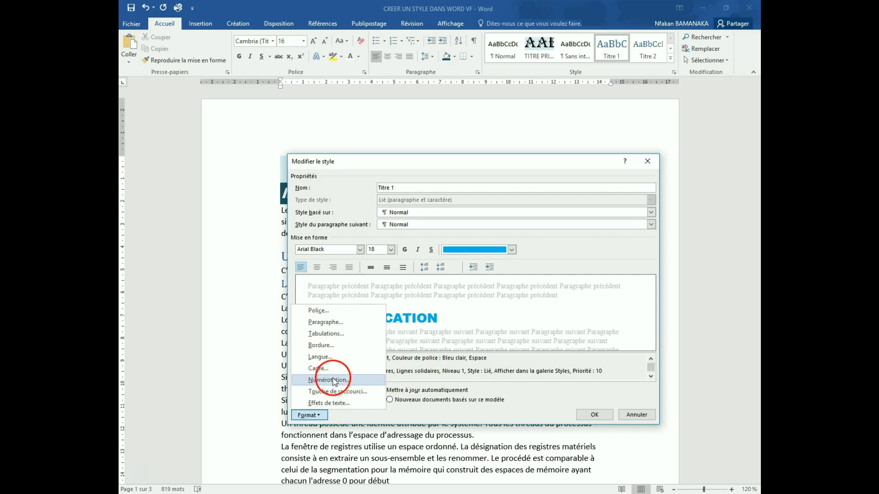
{"action": "left_click", "coordinate": [328, 346]}
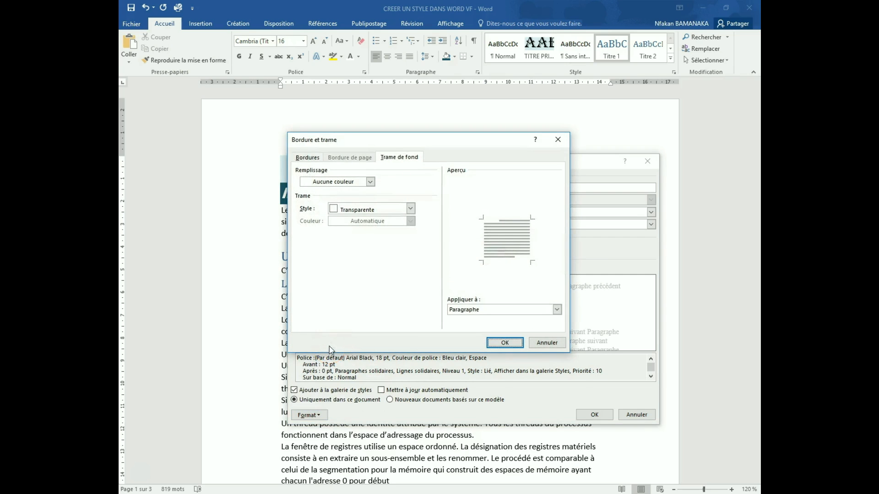
{"action": "left_click", "coordinate": [313, 158]}
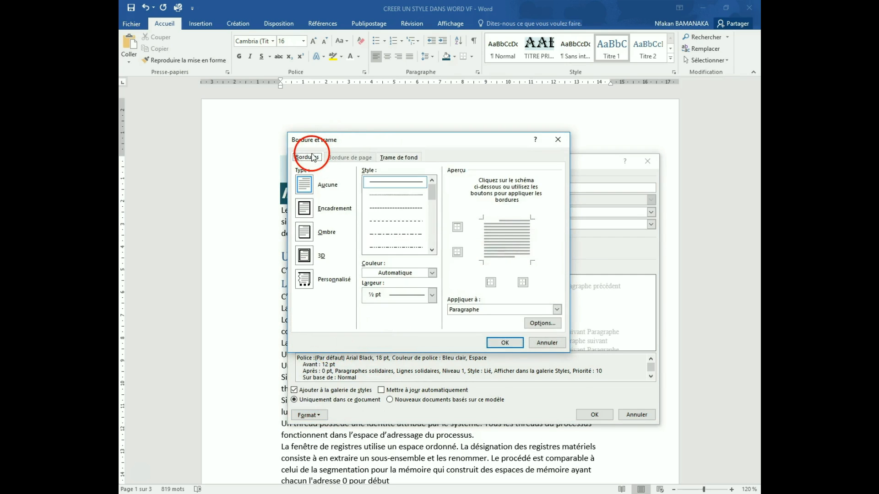
{"action": "left_click", "coordinate": [305, 216]}
{"action": "left_click", "coordinate": [394, 157]}
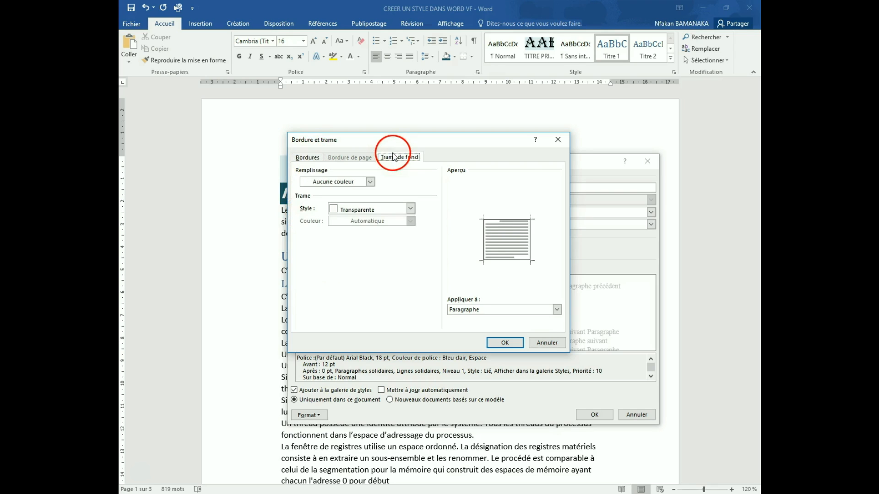
{"action": "left_click", "coordinate": [370, 182]}
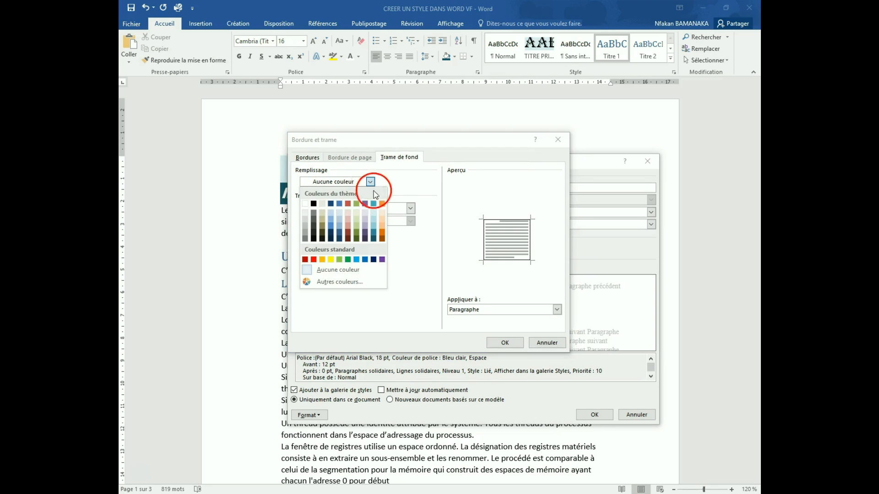
{"action": "left_click", "coordinate": [375, 214]}
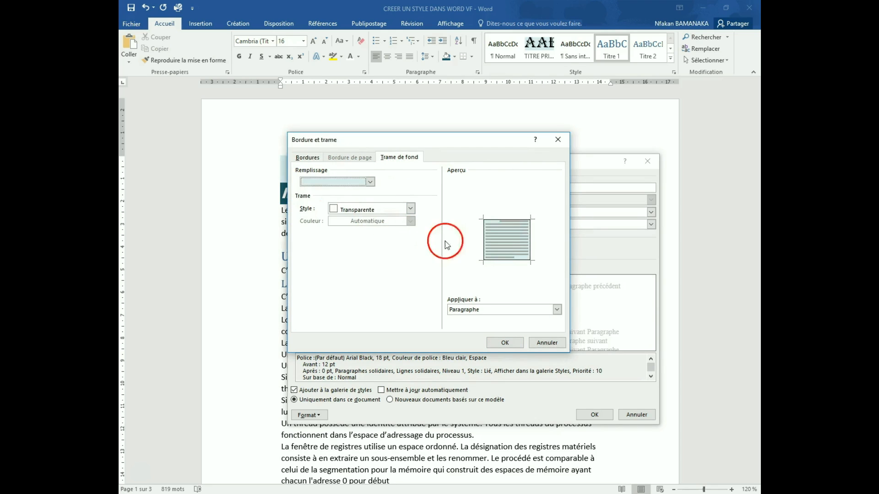
{"action": "left_click", "coordinate": [495, 344]}
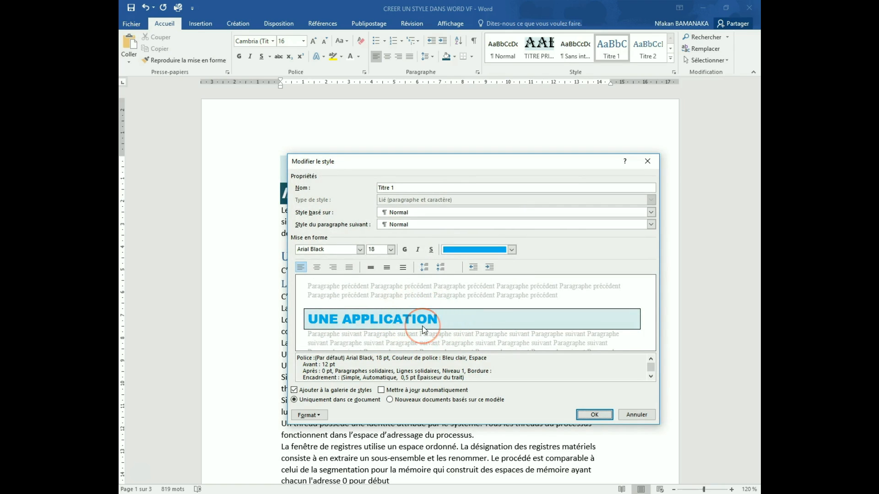
{"action": "left_click", "coordinate": [595, 415]}
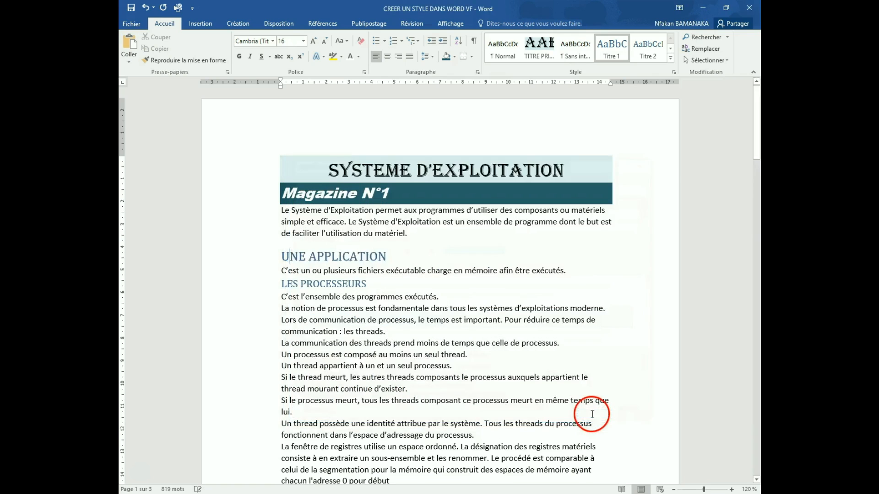
- Make the "LES PROCESSEURS" heading bold and italic
{"action": "scroll", "coordinate": [545, 309], "scroll_direction": "down", "scroll_amount": 12}
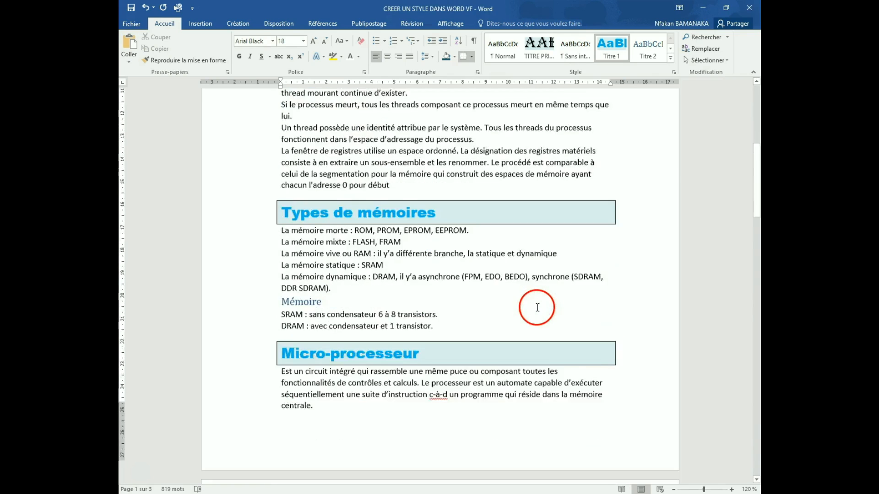
{"action": "scroll", "coordinate": [537, 307], "scroll_direction": "down", "scroll_amount": 13}
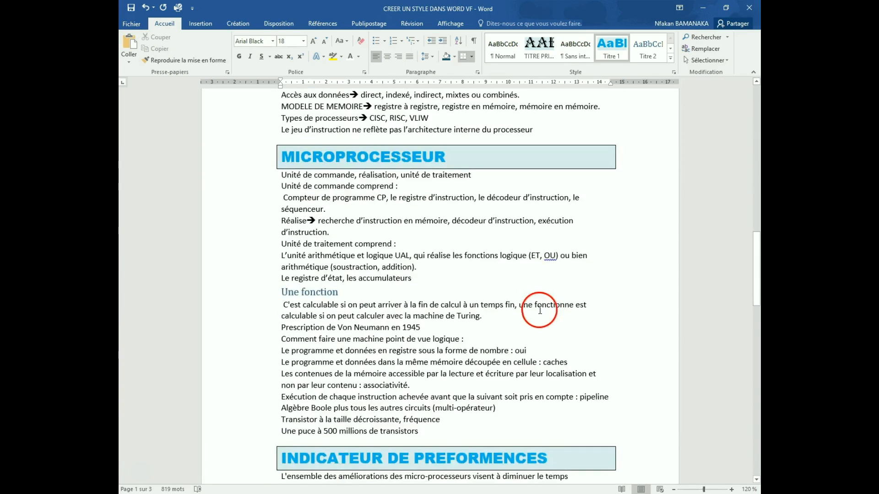
{"action": "scroll", "coordinate": [538, 309], "scroll_direction": "up", "scroll_amount": 15}
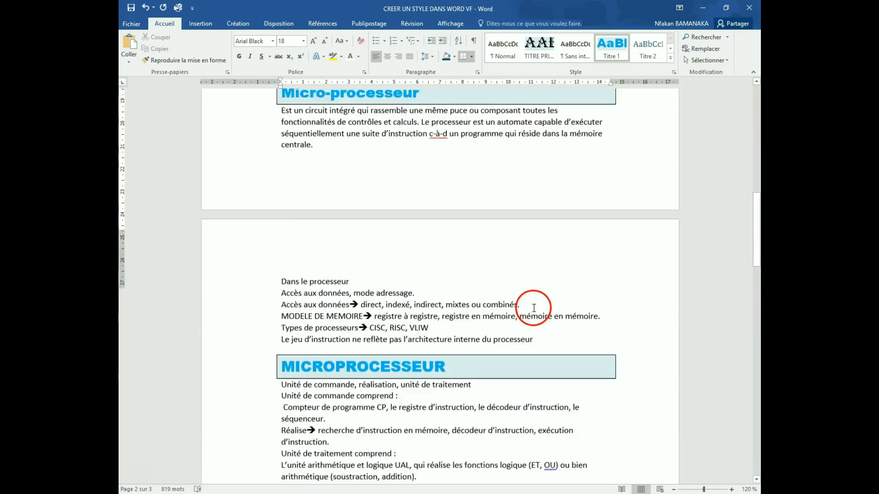
{"action": "scroll", "coordinate": [534, 308], "scroll_direction": "up", "scroll_amount": 14}
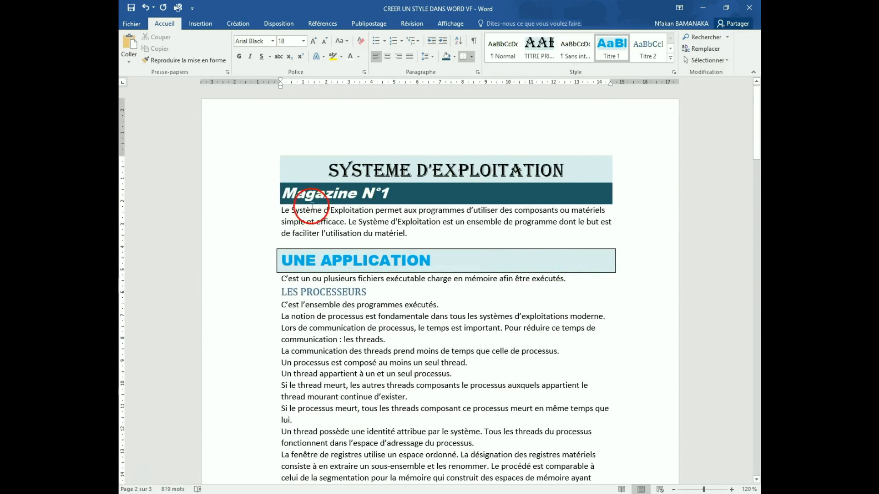
{"action": "left_click", "coordinate": [297, 293]}
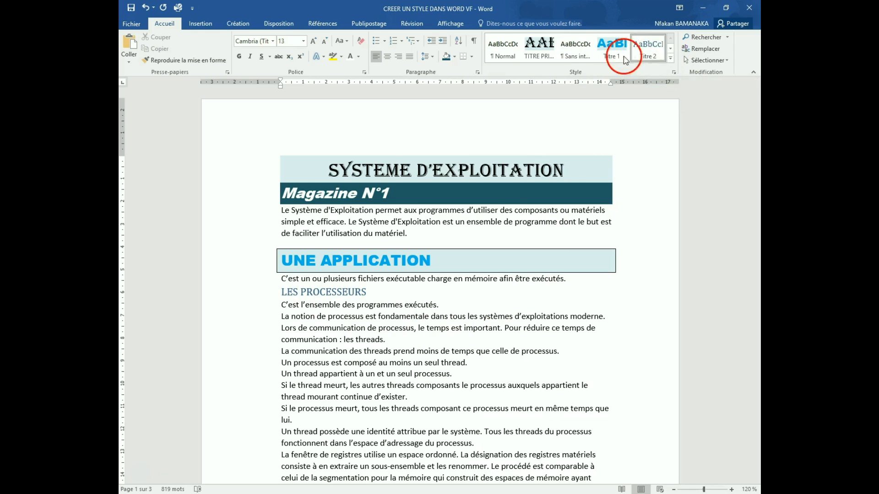
{"action": "left_click", "coordinate": [262, 297]}
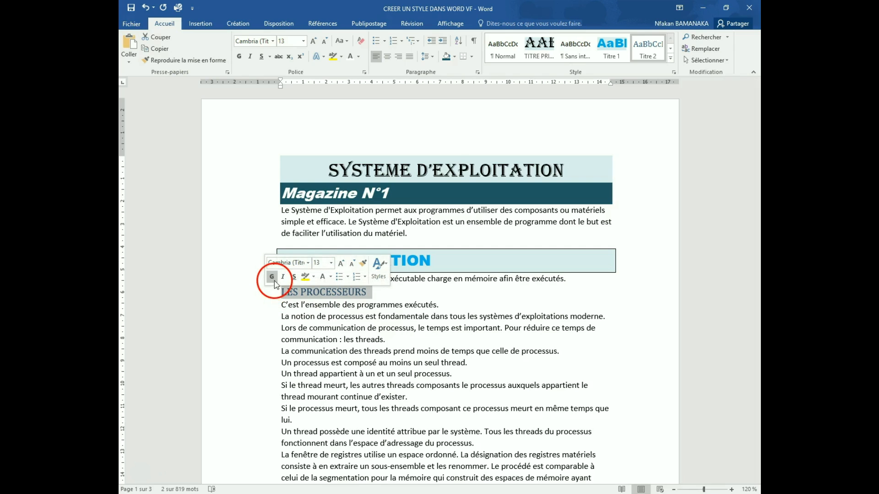
{"action": "left_click", "coordinate": [272, 277]}
{"action": "left_click", "coordinate": [284, 276]}
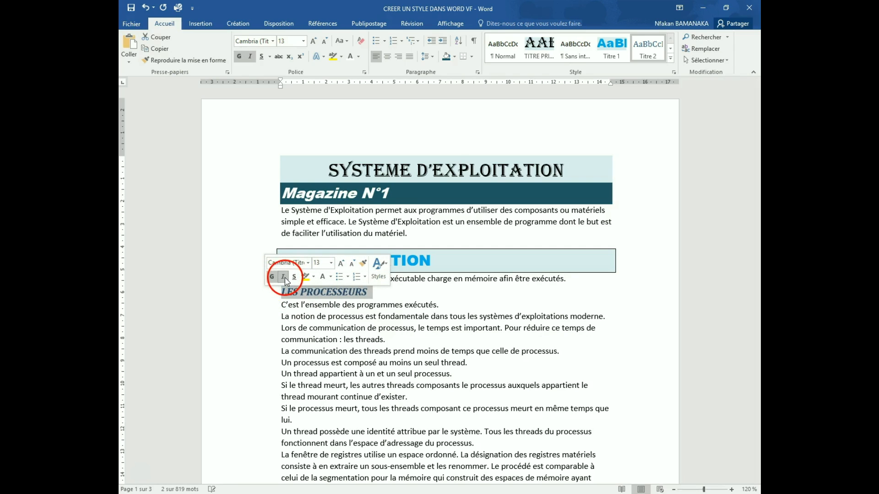
- Format the "LES PROCESSEURS" heading in Times New Roman, size 14, with the darkest blue theme colour
{"action": "left_click", "coordinate": [307, 264]}
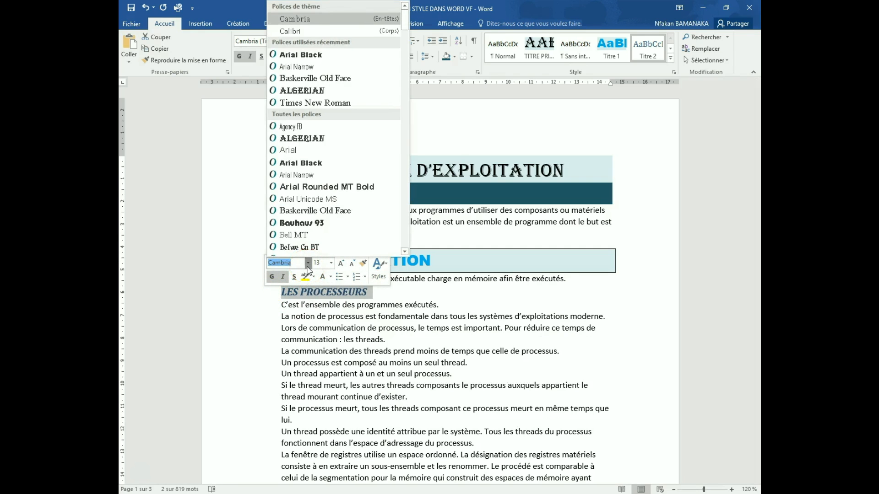
{"action": "left_click", "coordinate": [305, 103]}
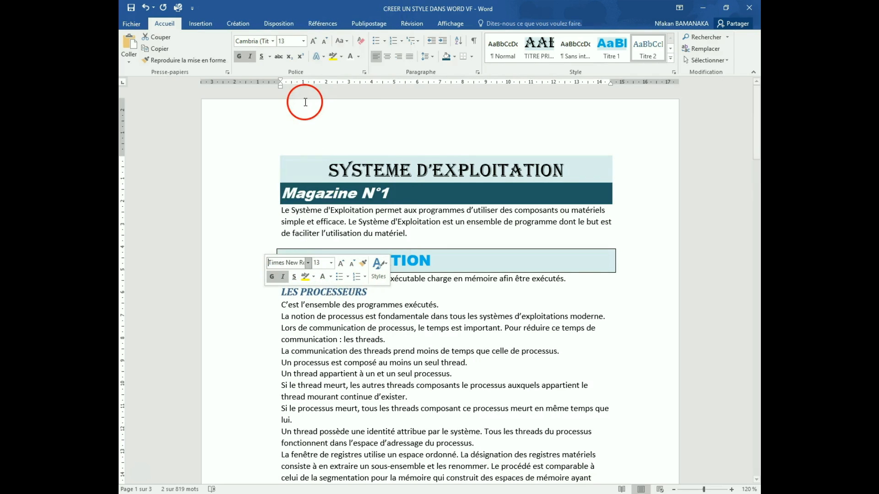
{"action": "left_click", "coordinate": [332, 264]}
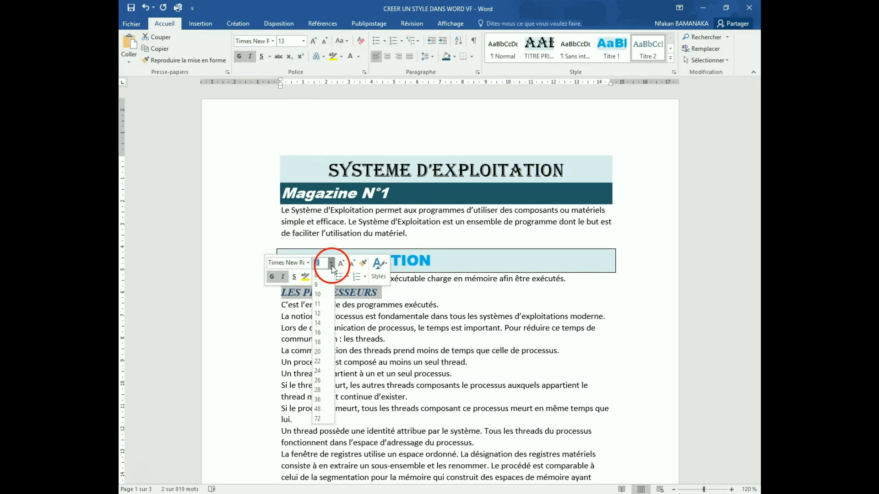
{"action": "left_click", "coordinate": [320, 321]}
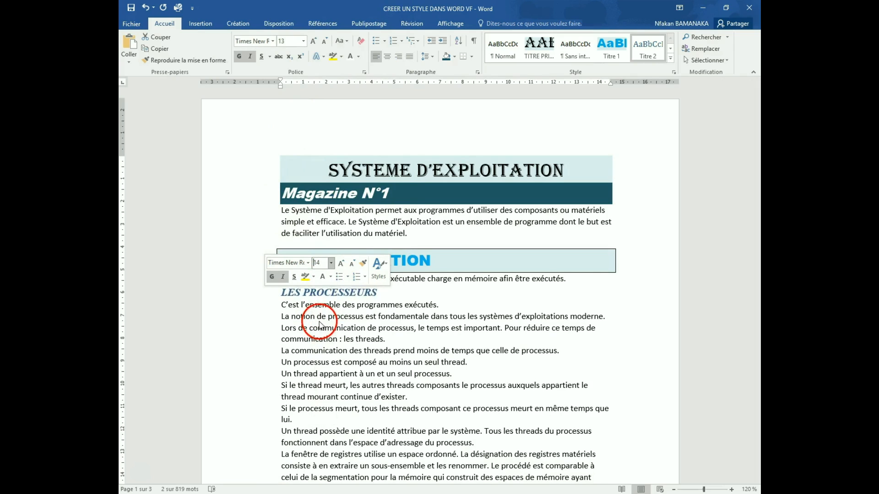
{"action": "left_click", "coordinate": [330, 277]}
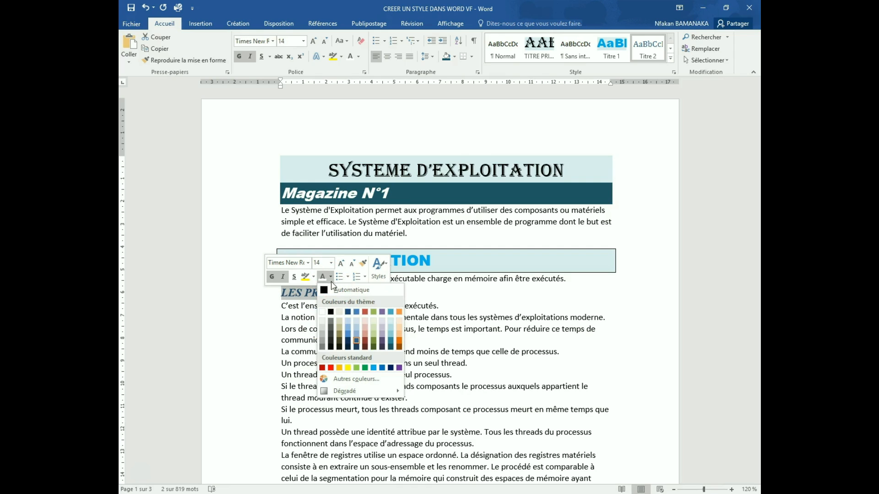
{"action": "left_click", "coordinate": [355, 349]}
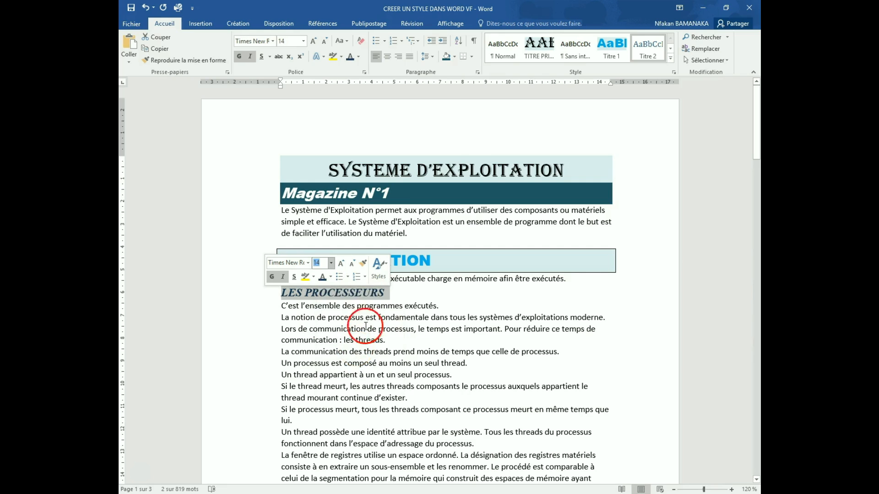
{"action": "left_click", "coordinate": [407, 302]}
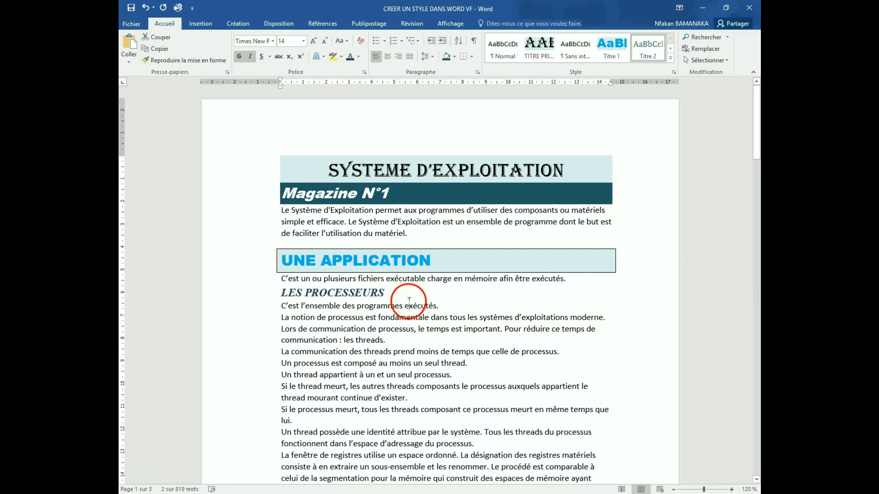
- Update the Titre 2 style to match the formatting of the "LES PROCESSEURS" heading
{"action": "left_click", "coordinate": [238, 302]}
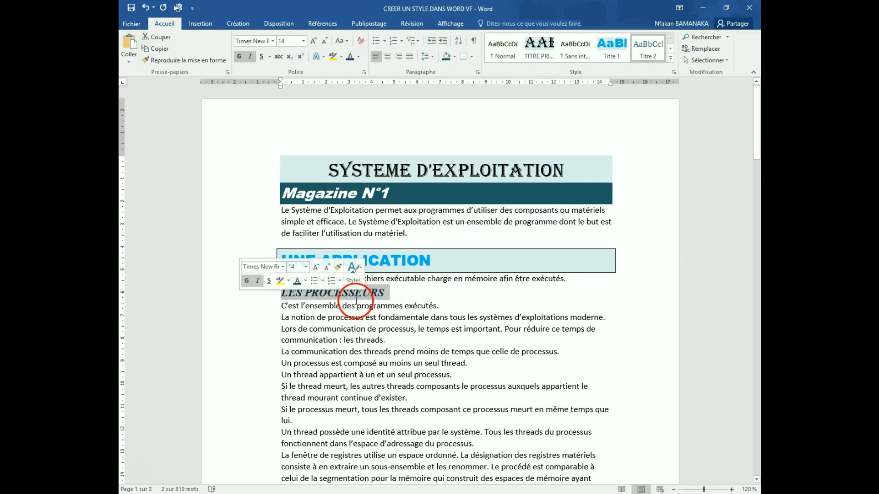
{"action": "right_click", "coordinate": [652, 49]}
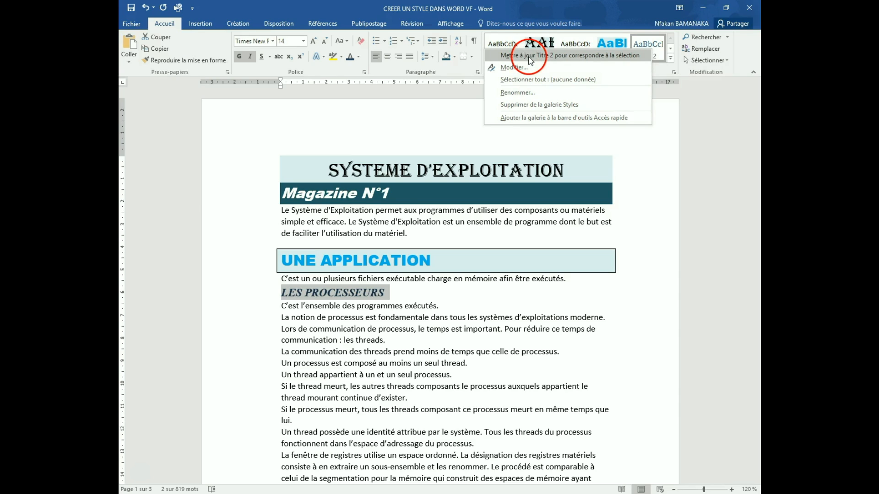
{"action": "left_click", "coordinate": [590, 58]}
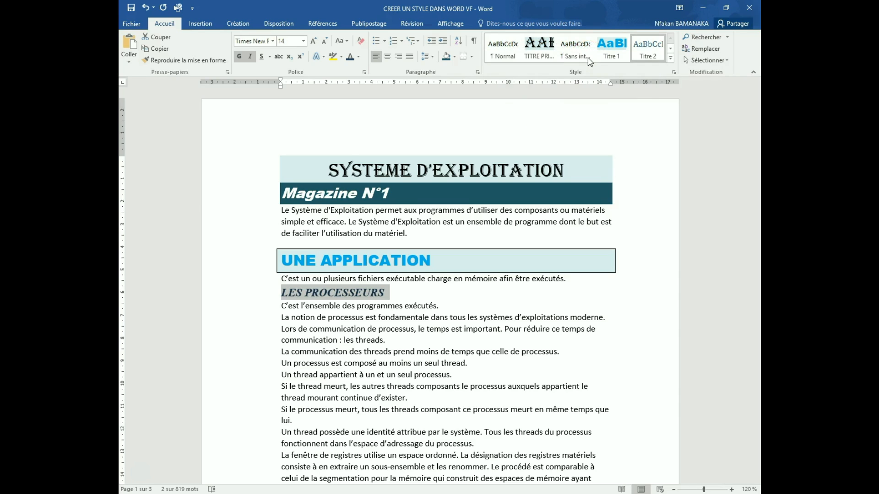
- Look through the document's Titre 2 headings, such as "Mémoire" and "Une fonction", to check the updated style formatting
{"action": "left_click", "coordinate": [558, 347]}
{"action": "scroll", "coordinate": [558, 347], "scroll_direction": "down", "scroll_amount": 10}
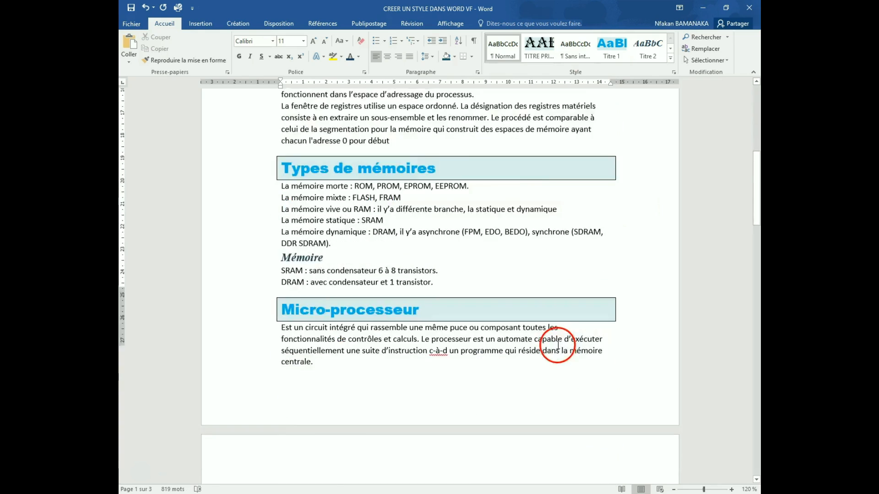
{"action": "scroll", "coordinate": [557, 346], "scroll_direction": "down", "scroll_amount": 3}
{"action": "left_click", "coordinate": [304, 140]}
{"action": "scroll", "coordinate": [463, 224], "scroll_direction": "down", "scroll_amount": 1}
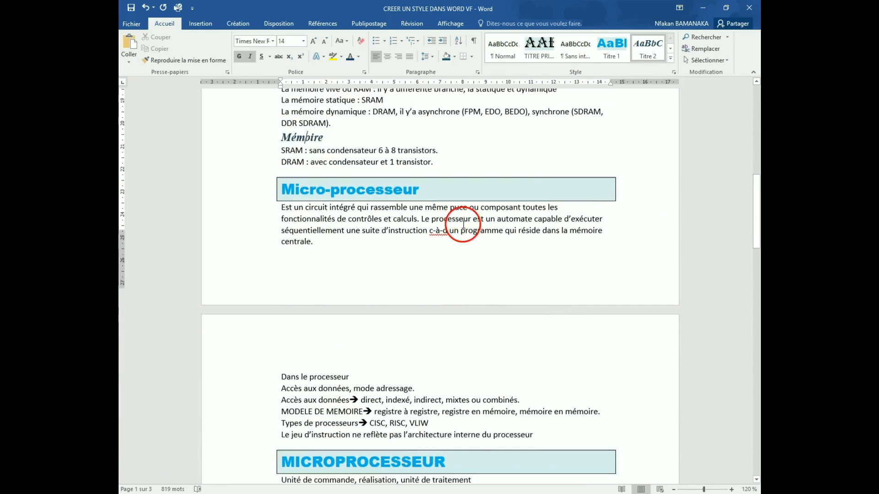
{"action": "scroll", "coordinate": [464, 224], "scroll_direction": "down", "scroll_amount": 10}
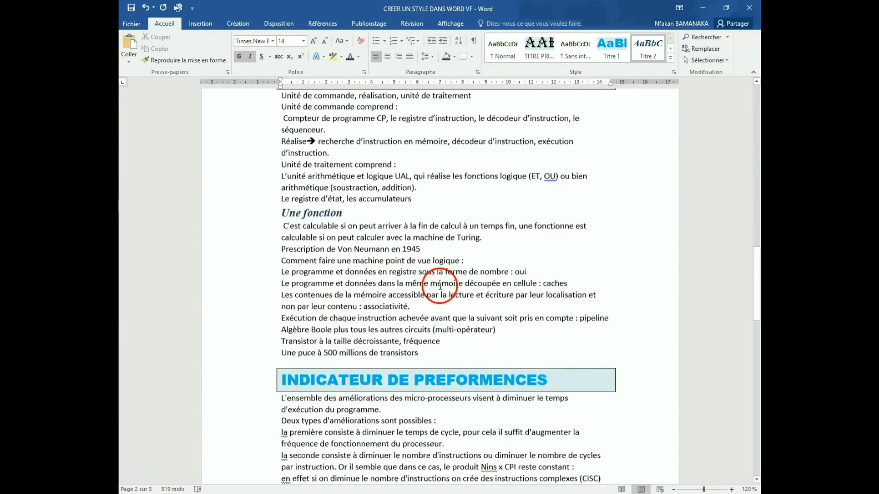
{"action": "scroll", "coordinate": [440, 286], "scroll_direction": "up", "scroll_amount": 12}
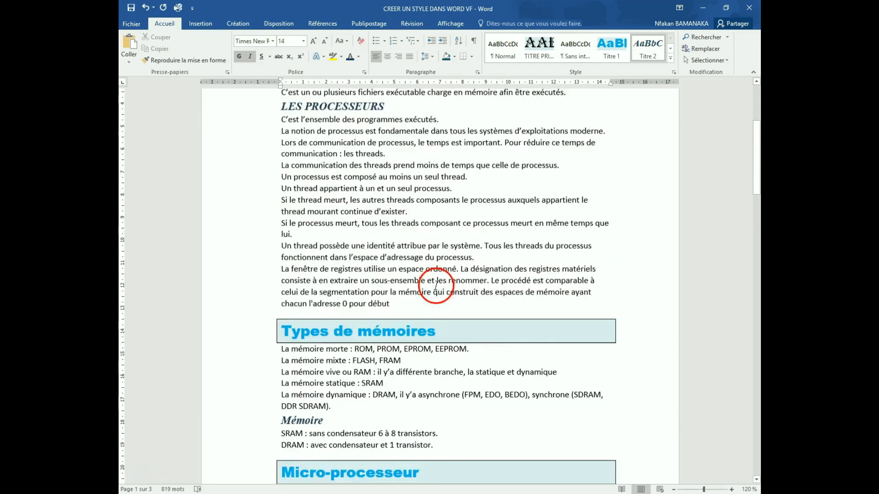
{"action": "scroll", "coordinate": [435, 286], "scroll_direction": "up", "scroll_amount": 4}
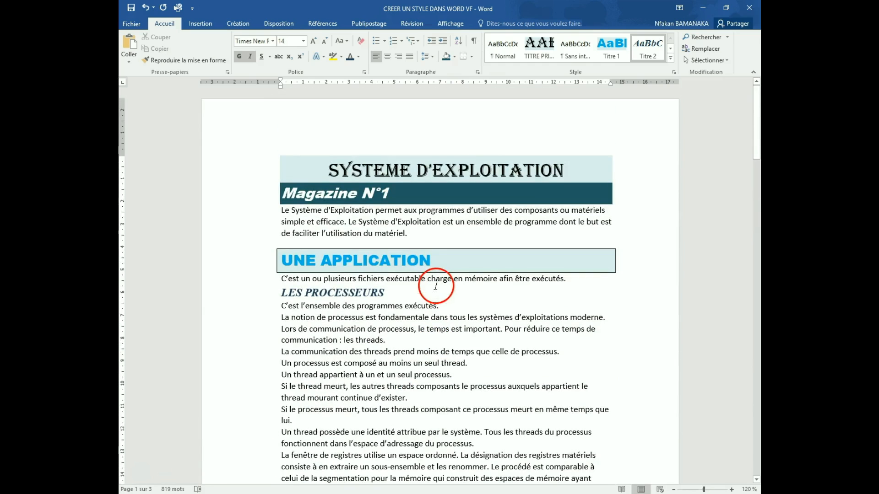
- Modify the Normal style's paragraph settings to use a first-line indent (Première ligne) of 1 cm
{"action": "double_click", "coordinate": [268, 216]}
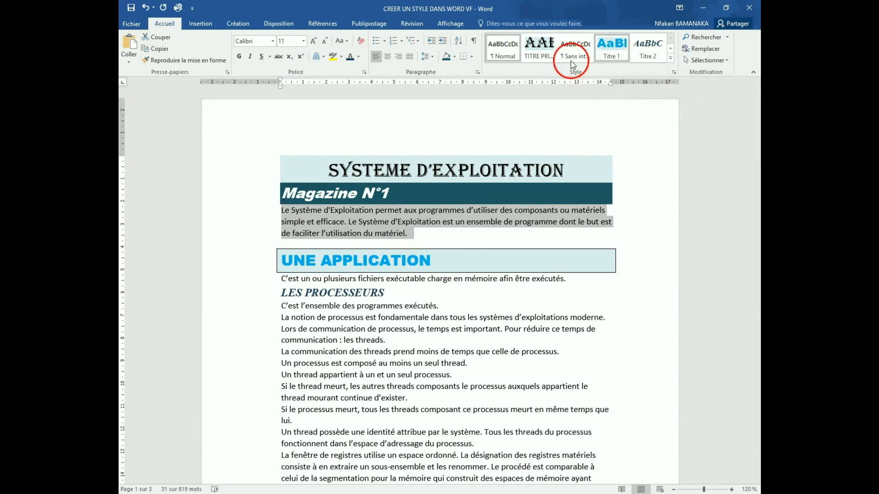
{"action": "right_click", "coordinate": [499, 50]}
{"action": "left_click", "coordinate": [545, 67]}
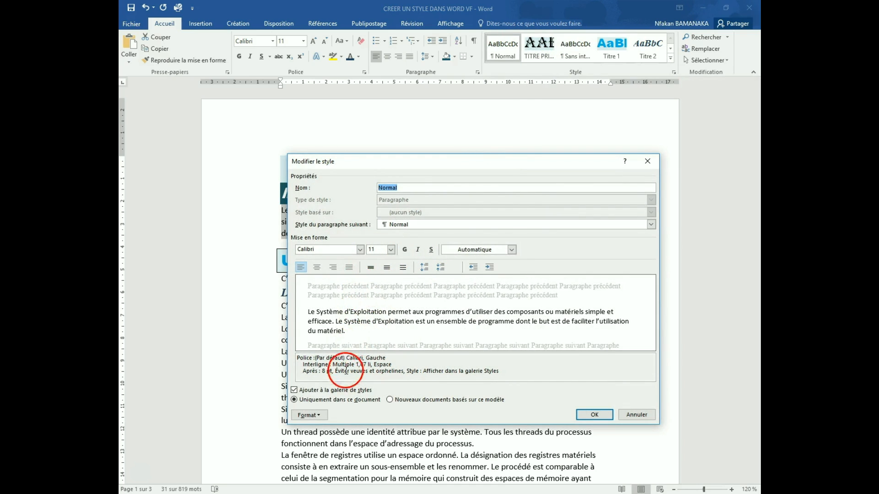
{"action": "left_click", "coordinate": [310, 415]}
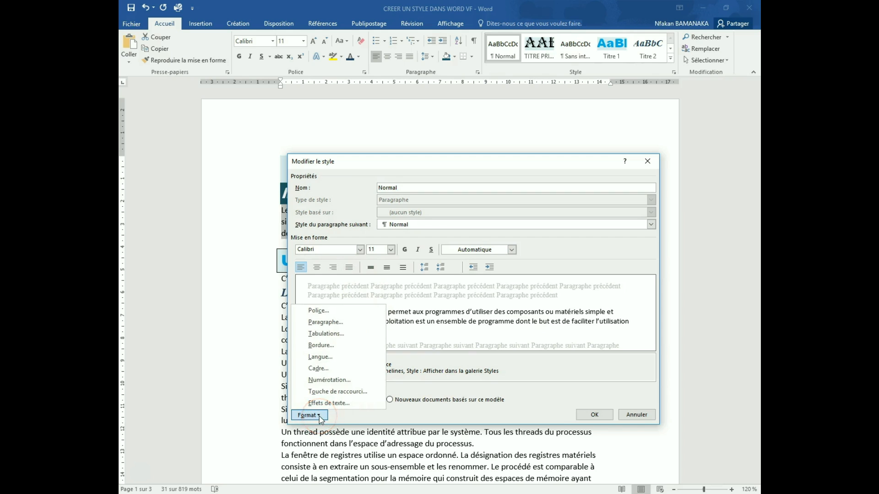
{"action": "left_click", "coordinate": [323, 323]}
{"action": "left_click_drag", "start_coordinate": [273, 134], "coordinate": [390, 139]}
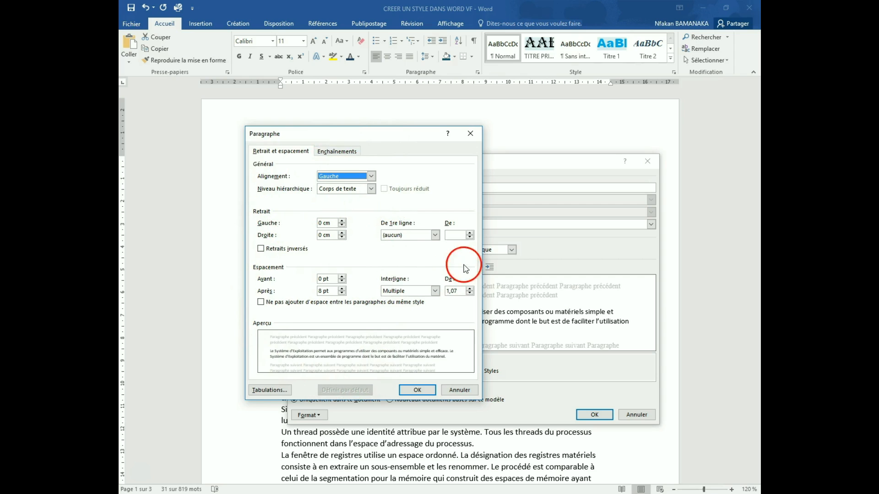
{"action": "left_click", "coordinate": [435, 235]}
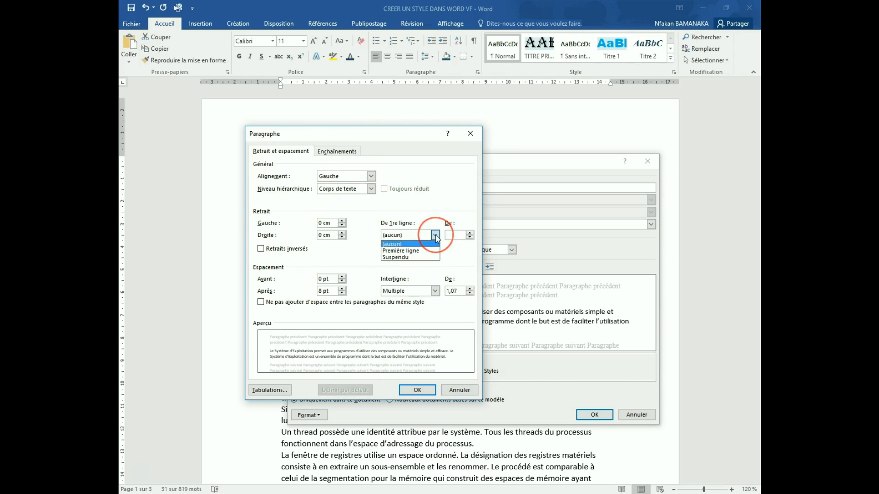
{"action": "left_click", "coordinate": [411, 251]}
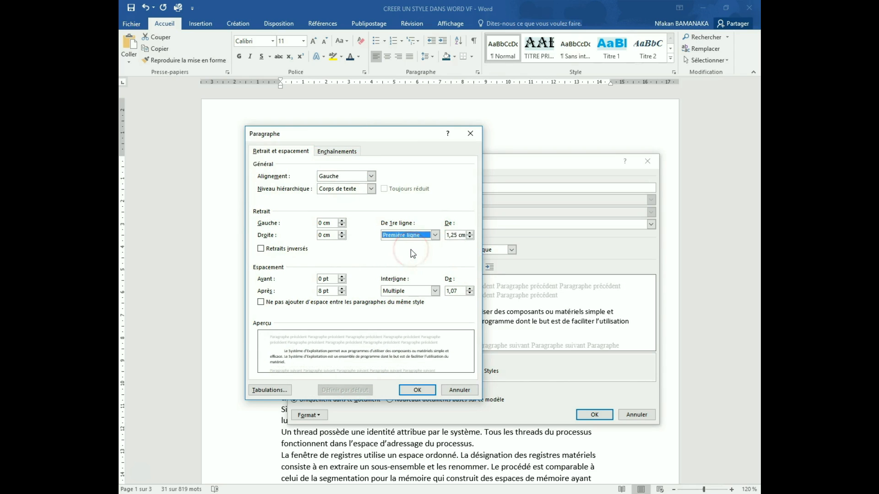
{"action": "left_click", "coordinate": [470, 237]}
{"action": "left_click", "coordinate": [470, 237]}
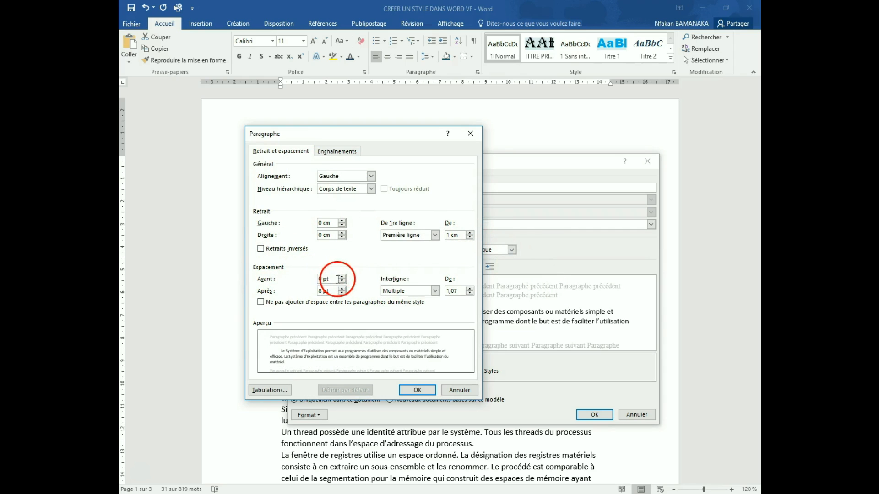
- Set the Normal style's paragraph spacing before and after (Avant and Après) to 1li each
{"action": "left_click_drag", "start_coordinate": [333, 280], "coordinate": [286, 279]}
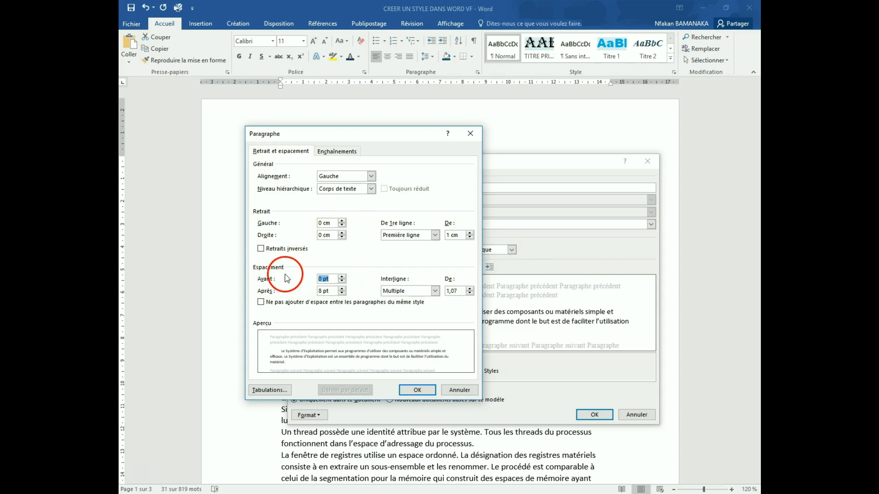
{"action": "type", "text": "1Li"}
{"action": "left_click", "coordinate": [270, 274]}
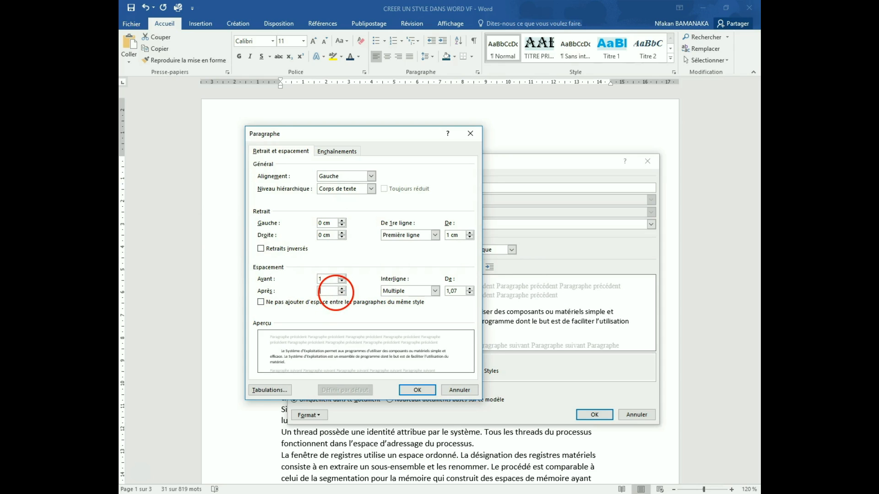
{"action": "type", "text": "1li"}
{"action": "left_click", "coordinate": [325, 278]}
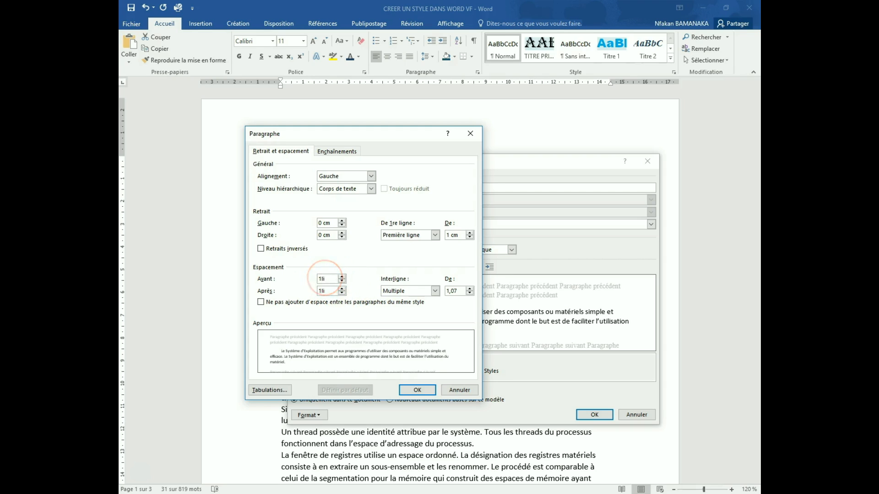
- Set the Normal style's line spacing (Interligne) to Simple and accept the paragraph settings
{"action": "left_click", "coordinate": [434, 292]}
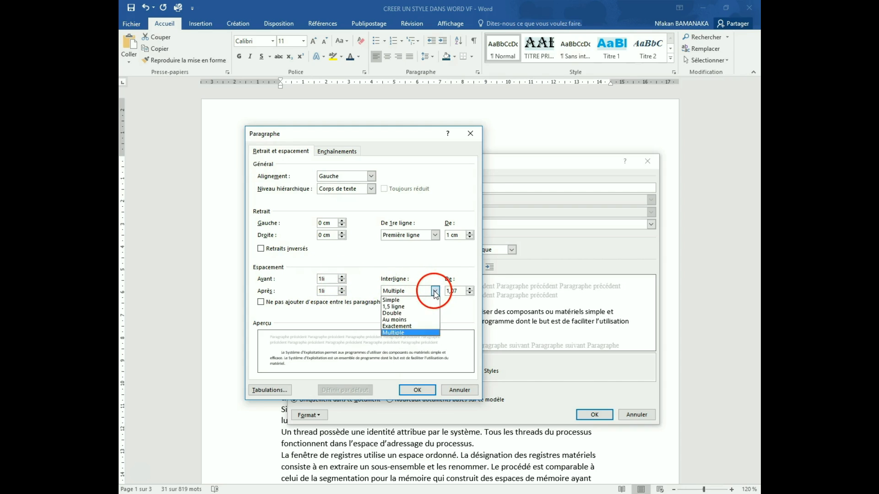
{"action": "left_click", "coordinate": [412, 298]}
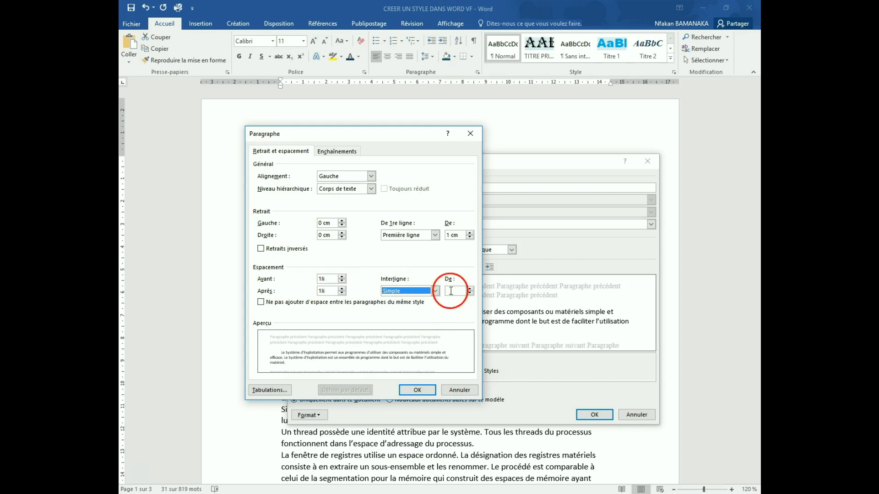
{"action": "left_click", "coordinate": [418, 389]}
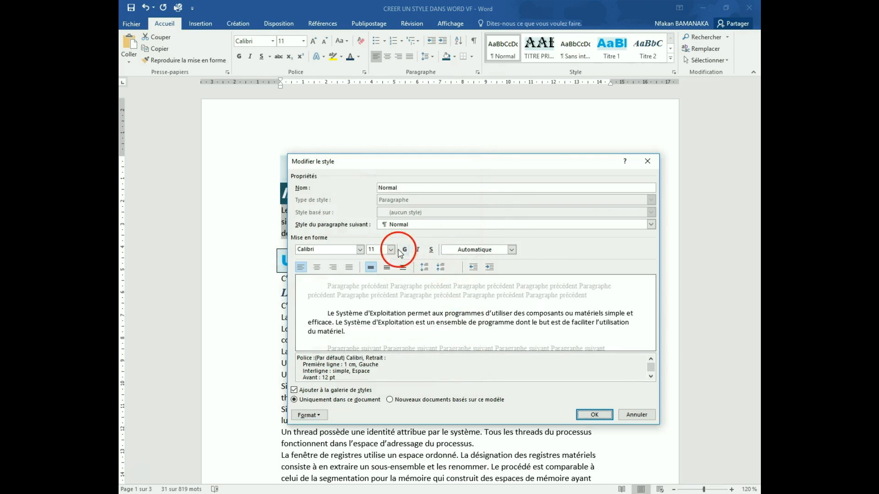
- Justify the Normal style's text, save the style and check the body paragraphs through the document
{"action": "left_click", "coordinate": [349, 268]}
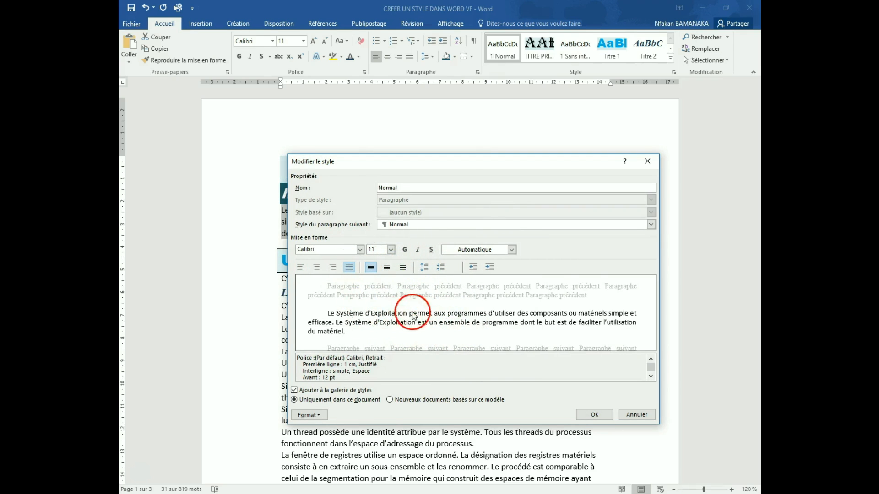
{"action": "left_click", "coordinate": [593, 415]}
{"action": "left_click", "coordinate": [487, 349]}
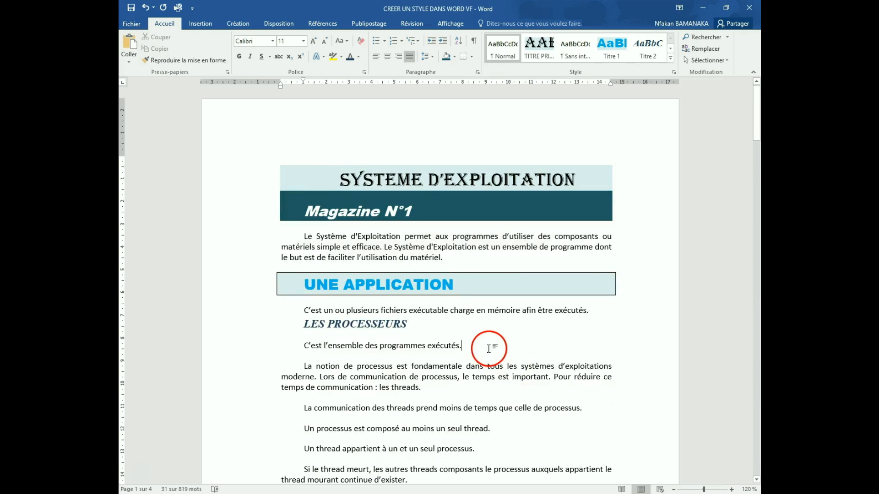
{"action": "scroll", "coordinate": [497, 350], "scroll_direction": "down", "scroll_amount": 10}
{"action": "scroll", "coordinate": [497, 350], "scroll_direction": "down", "scroll_amount": 15}
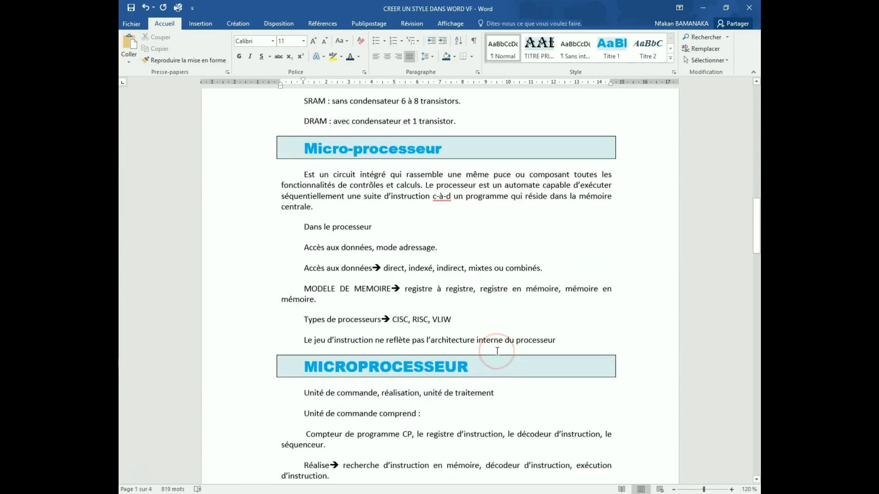